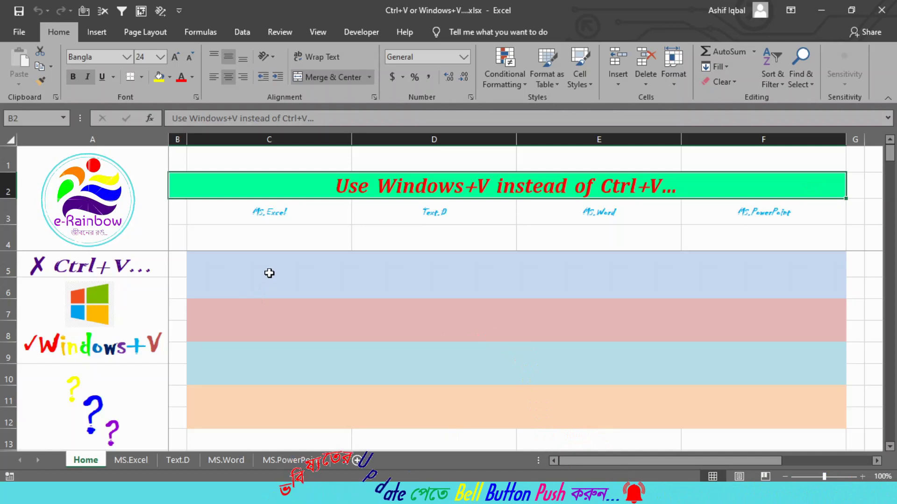
Copy the Microsoft Excel description from the MS.Excel sheet into Home cell C5.
click(277, 216)
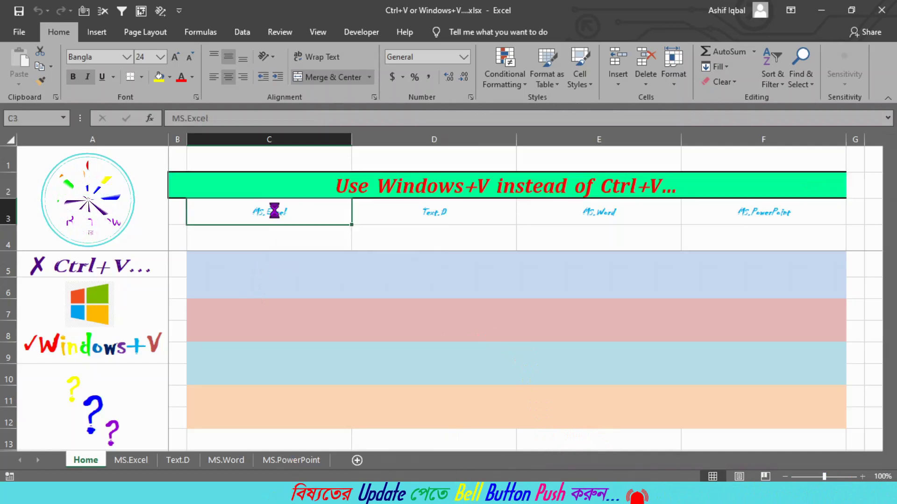
click(466, 348)
key(ctrl+c)
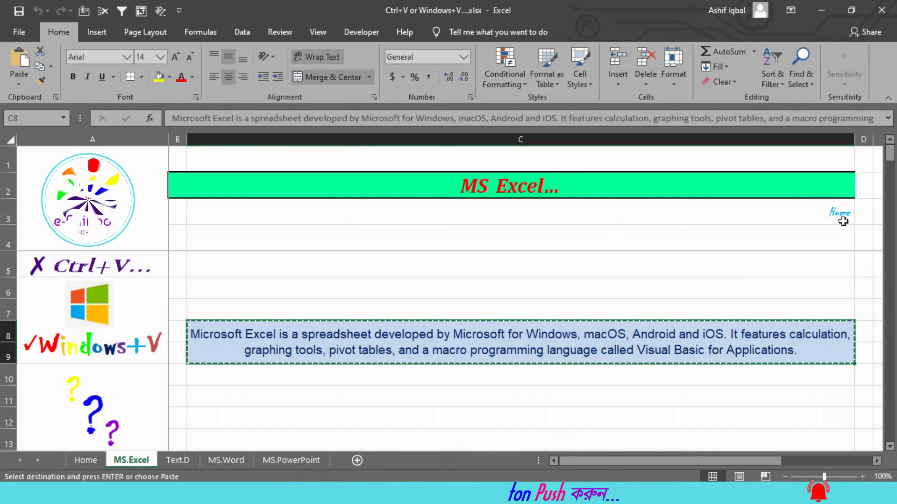
click(839, 213)
click(294, 283)
click(256, 260)
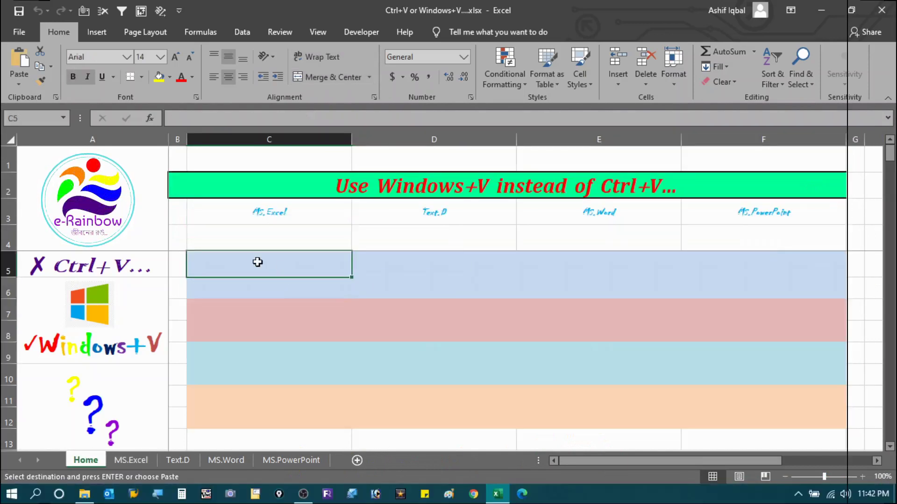
key(ctrl+v)
Copy the text file description from the Text.D sheet into Home cell D7.
click(423, 224)
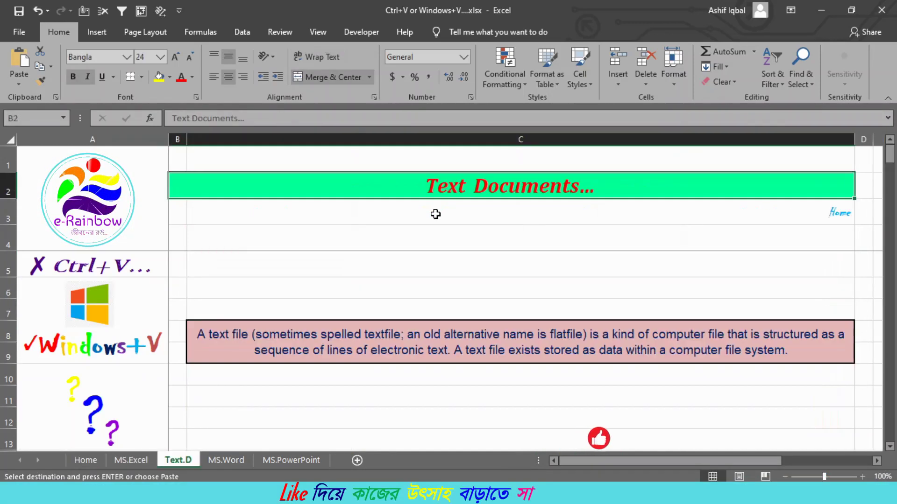
click(481, 350)
key(ctrl+c)
click(839, 213)
click(385, 311)
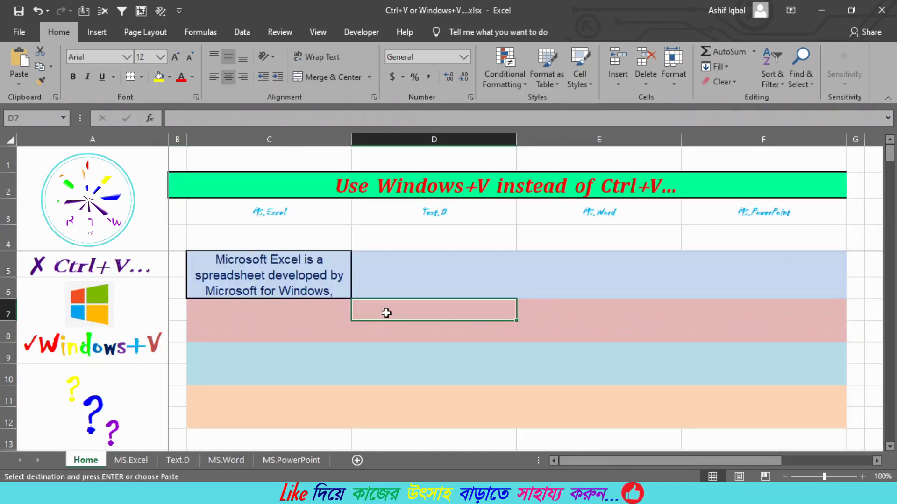
key(ctrl+v)
Copy the Word description for E9, then paste the PowerPoint description into F11.
click(600, 208)
key(ctrl+c)
click(838, 215)
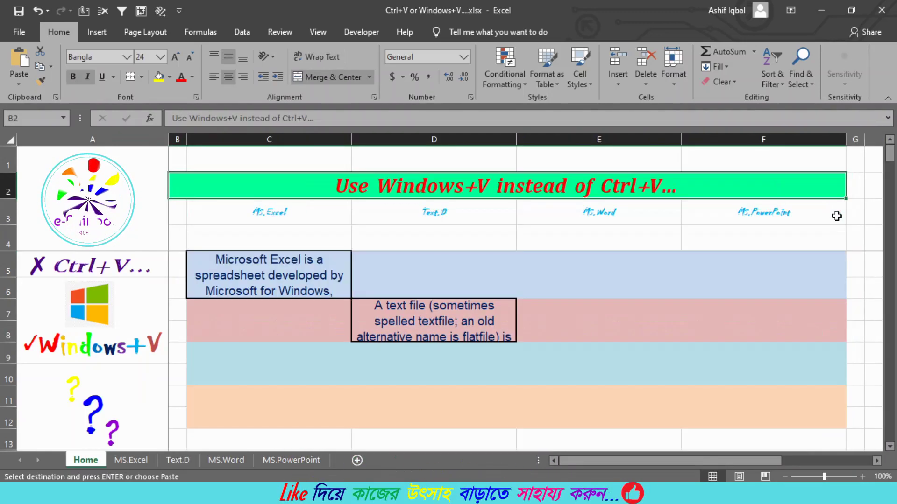
click(535, 351)
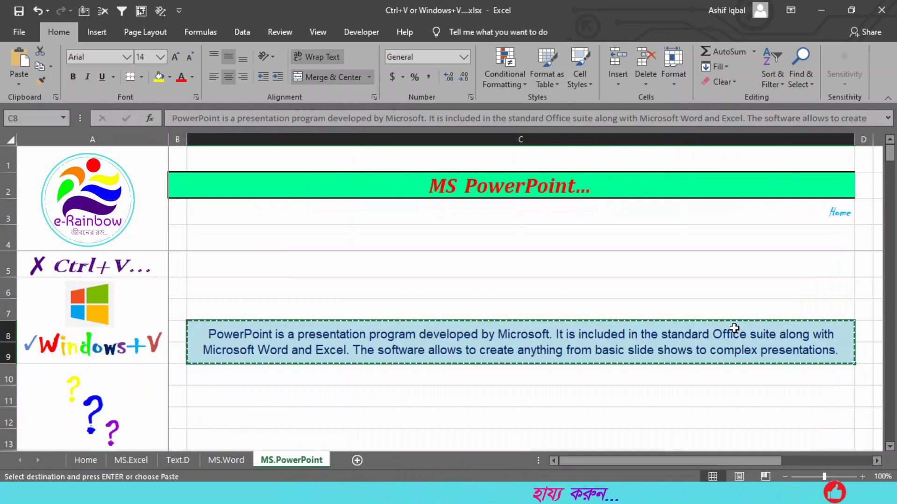
click(831, 214)
click(691, 395)
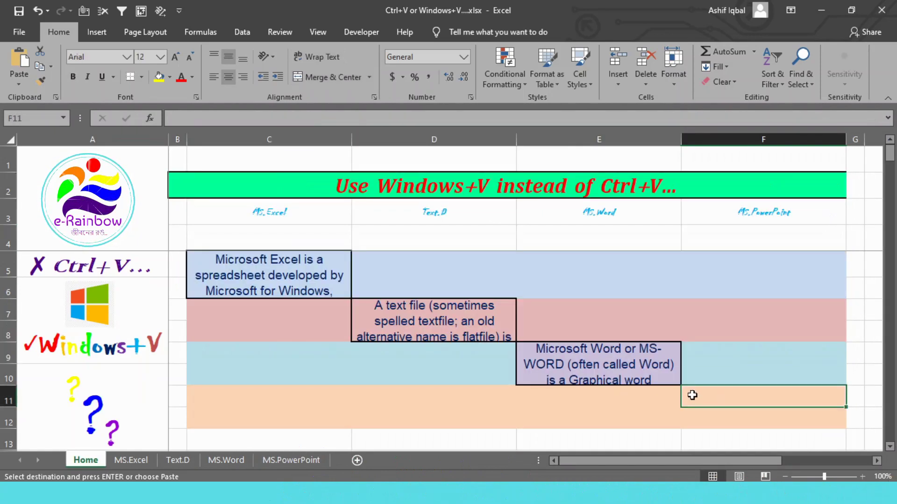
key(ctrl+v)
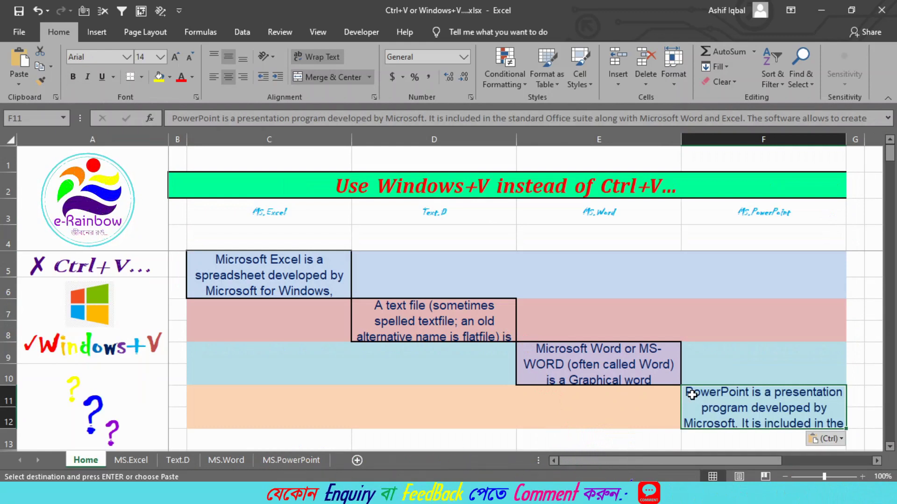
Merge the blue, pink, purple and bottom bands across columns C to F, then select them for clearing.
drag(269, 276, 811, 278)
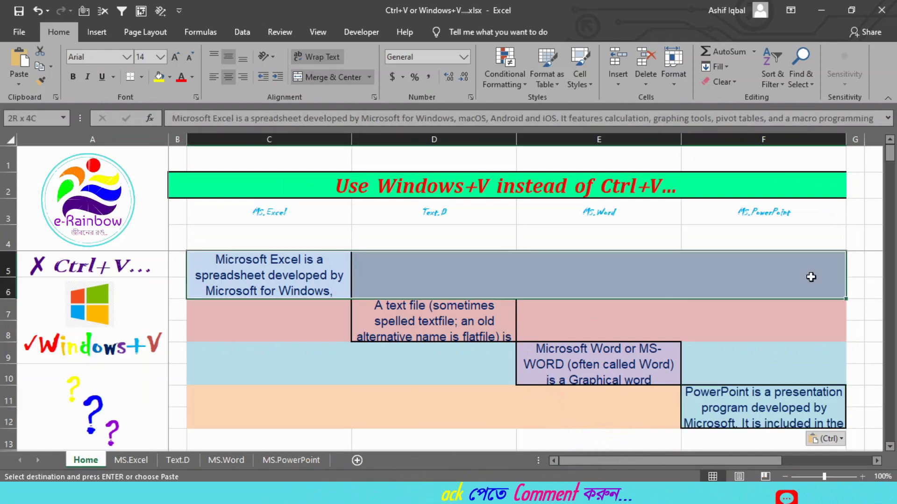
key(F4)
drag(810, 322, 310, 324)
key(F4)
drag(810, 364, 289, 369)
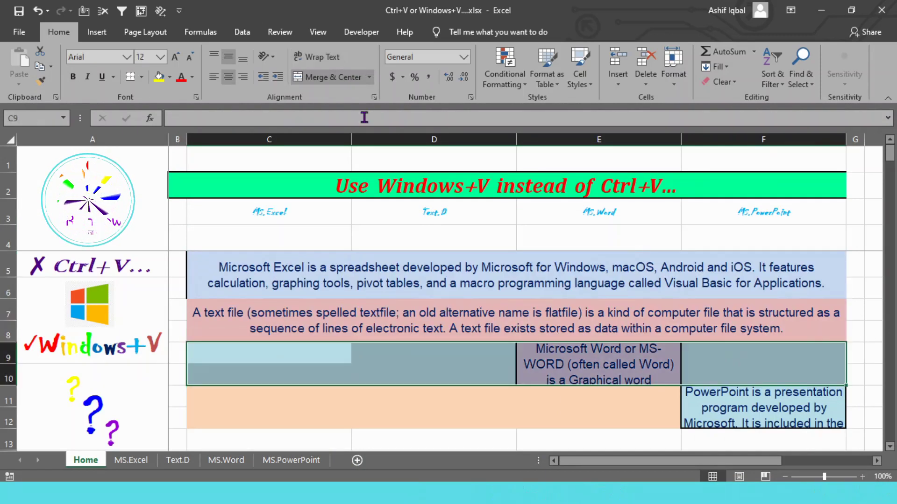
key(F4)
drag(630, 390, 277, 407)
key(F4)
click(818, 186)
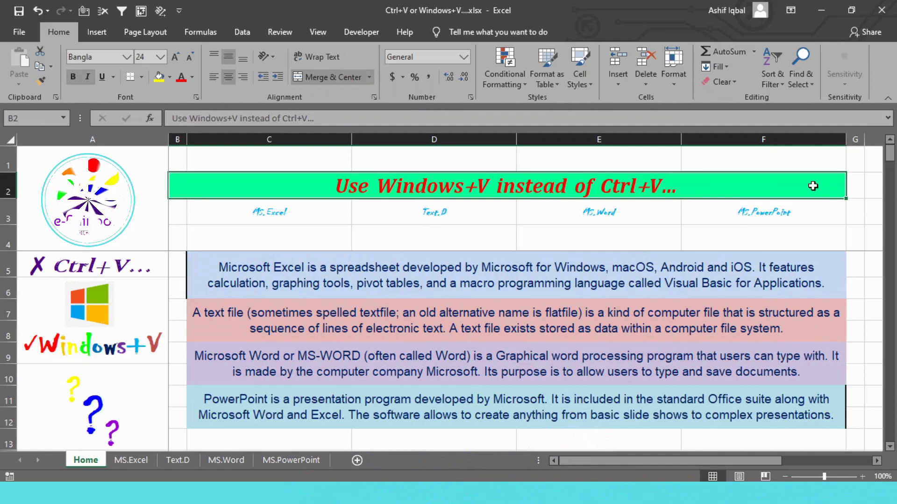
click(546, 278)
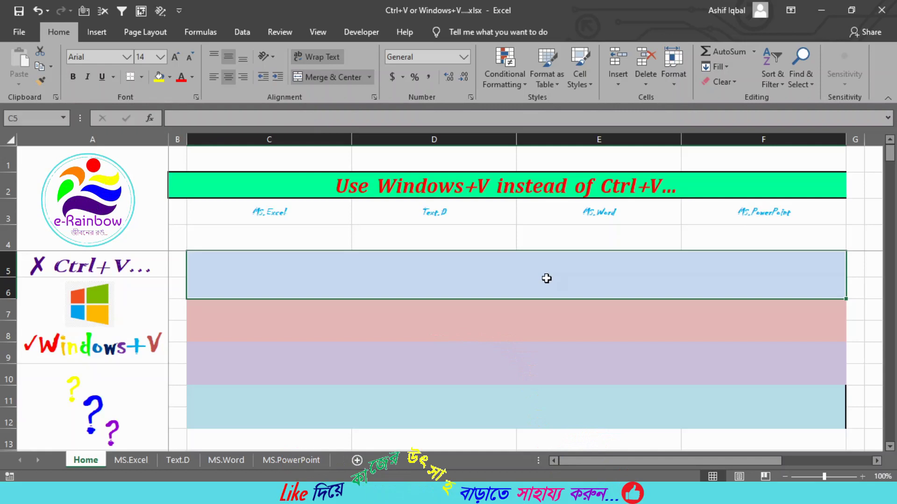
Edit the empty merged blue band at C5 and show the Windows+V clipboard history.
key(Up)
key(Up)
key(Up)
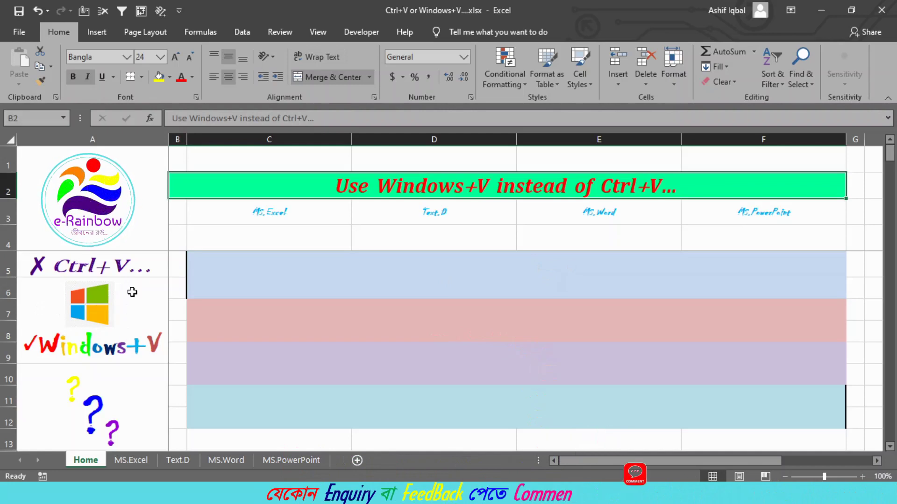
double_click(491, 284)
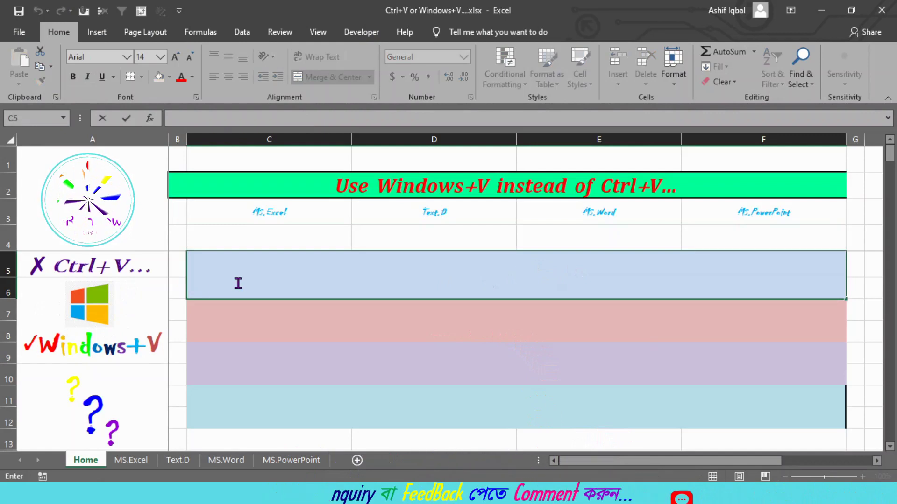
key(super+v)
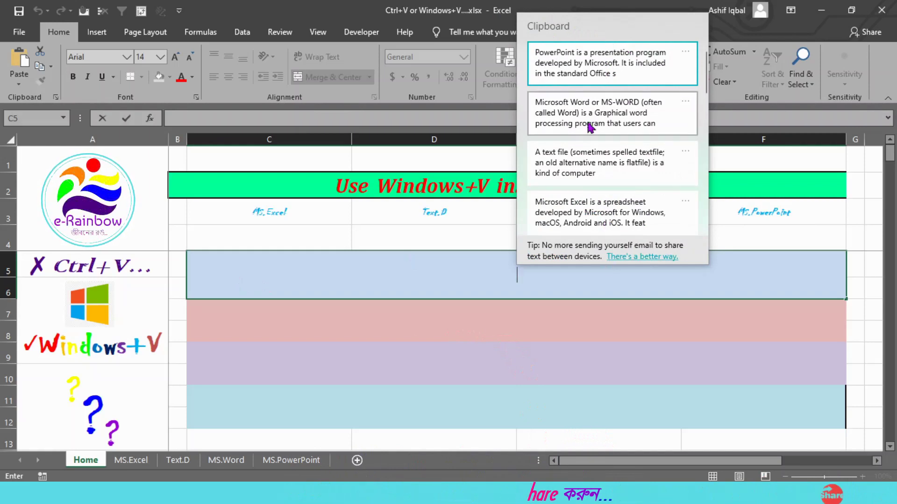
Fill the blue band with the PowerPoint description and the pink band with the Word description from clipboard history.
click(586, 62)
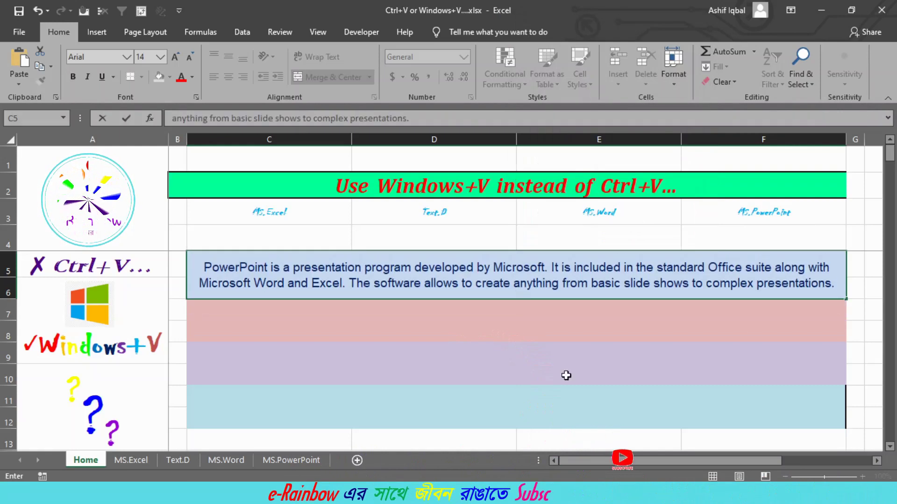
double_click(469, 321)
key(super+v)
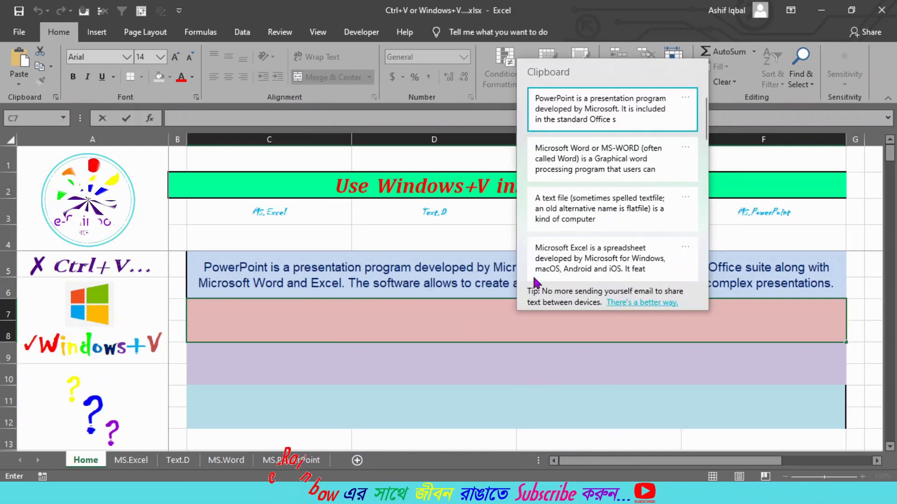
click(537, 170)
Fill the purple band with the text file description and row 11 with the Excel description.
double_click(410, 370)
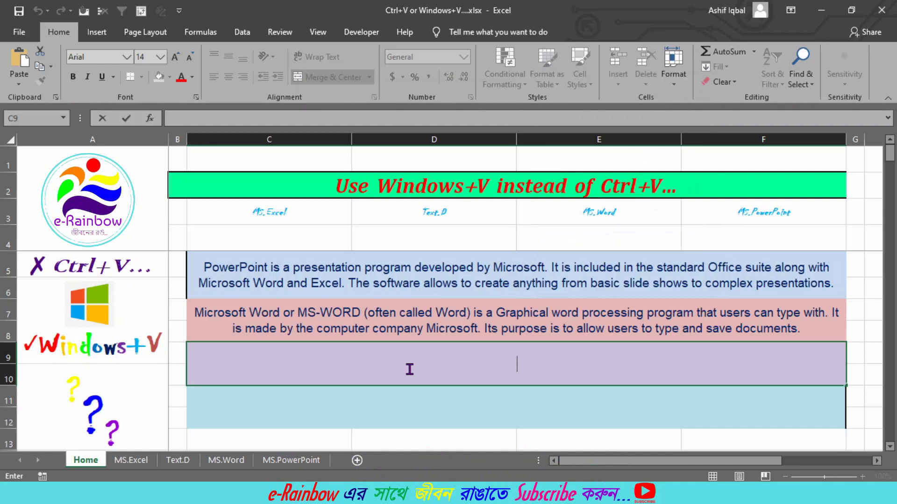
key(super+v)
click(581, 257)
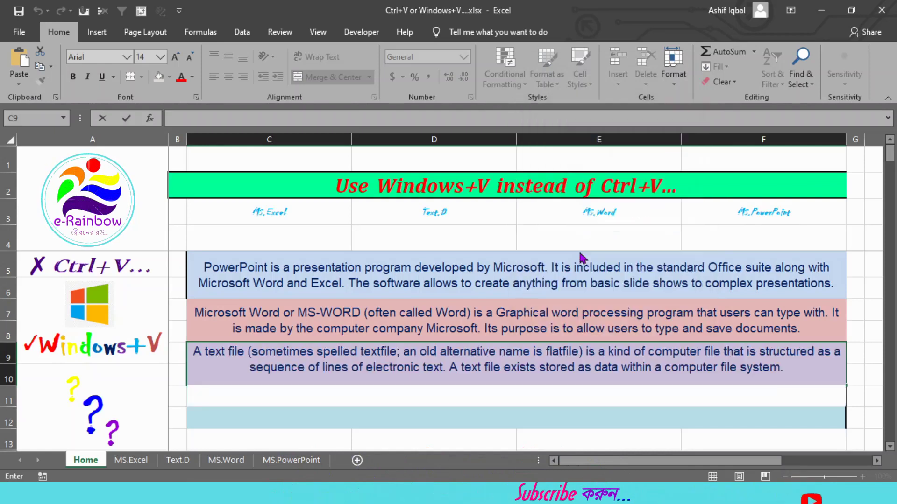
double_click(508, 416)
key(super+v)
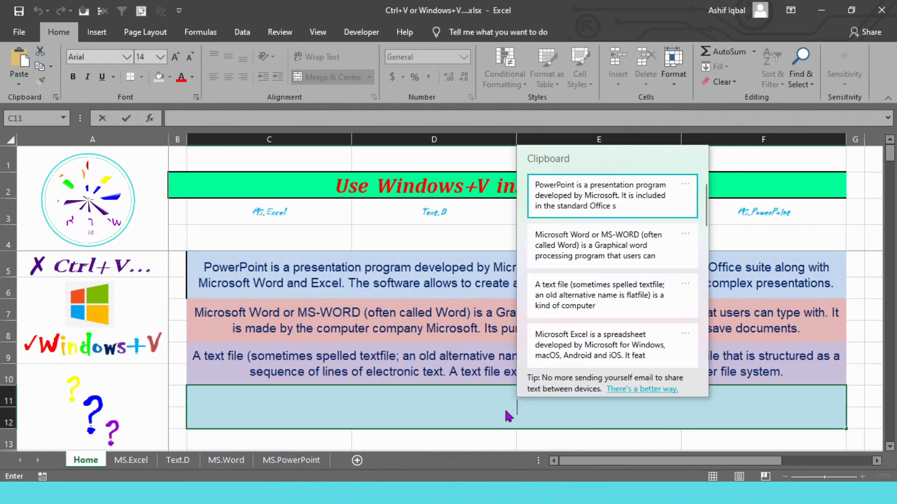
click(533, 357)
key(ctrl+Home)
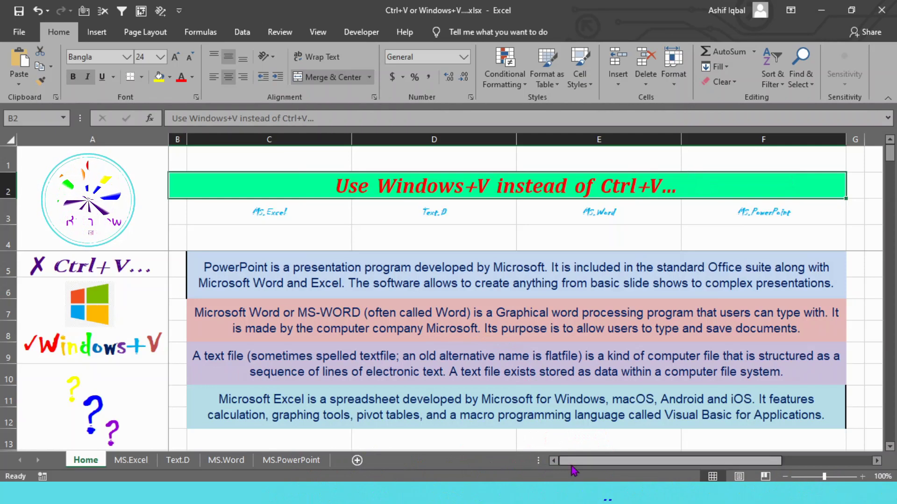
key(alt+Tab)
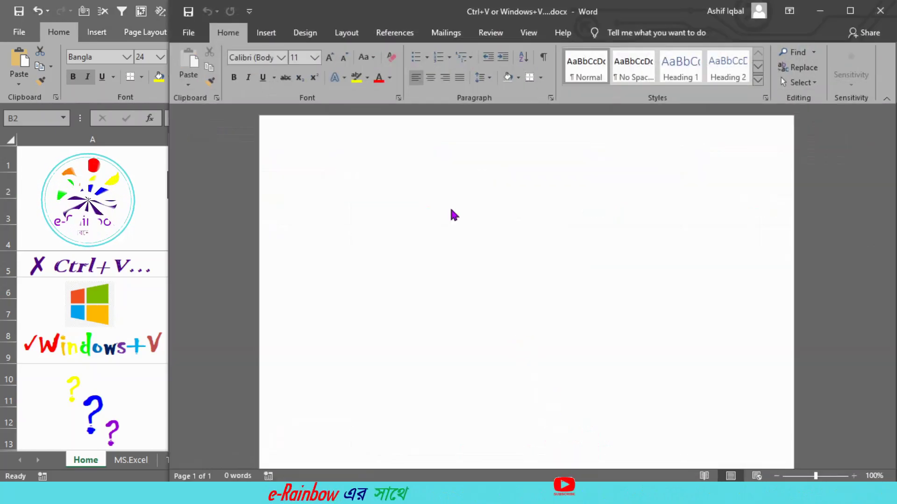
Paste the PowerPoint, Word and text file descriptions into Word, aligning each block to the left margin.
key(super+v)
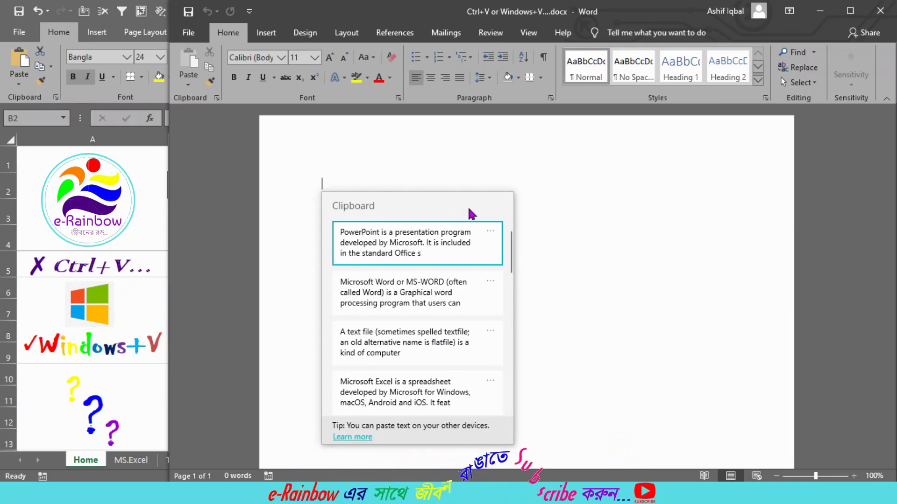
click(404, 253)
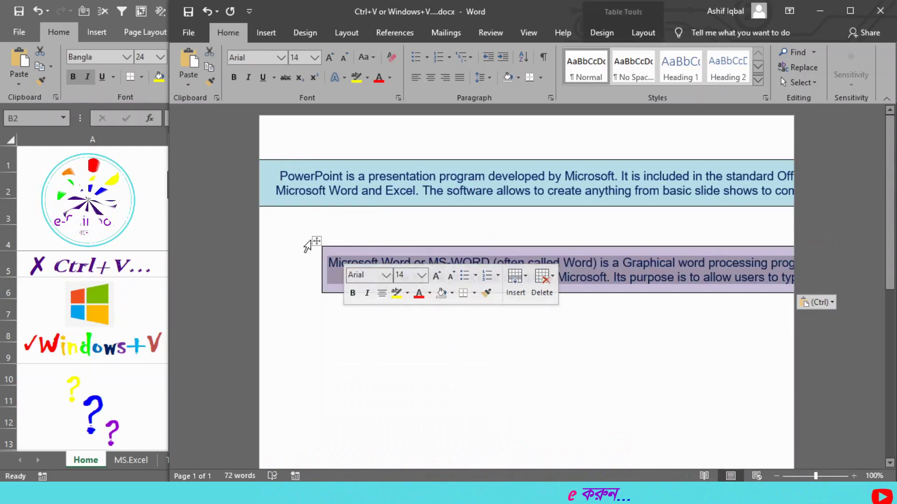
drag(316, 241, 254, 231)
key(super+v)
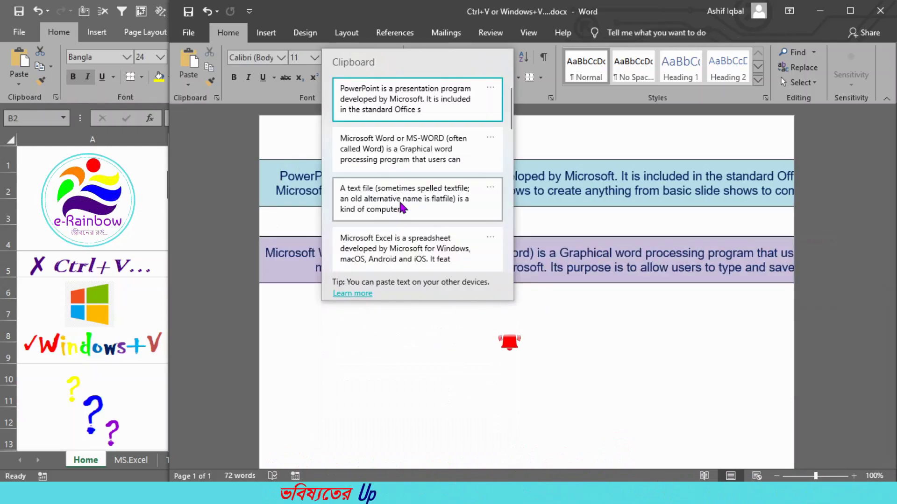
click(400, 188)
drag(314, 299, 253, 298)
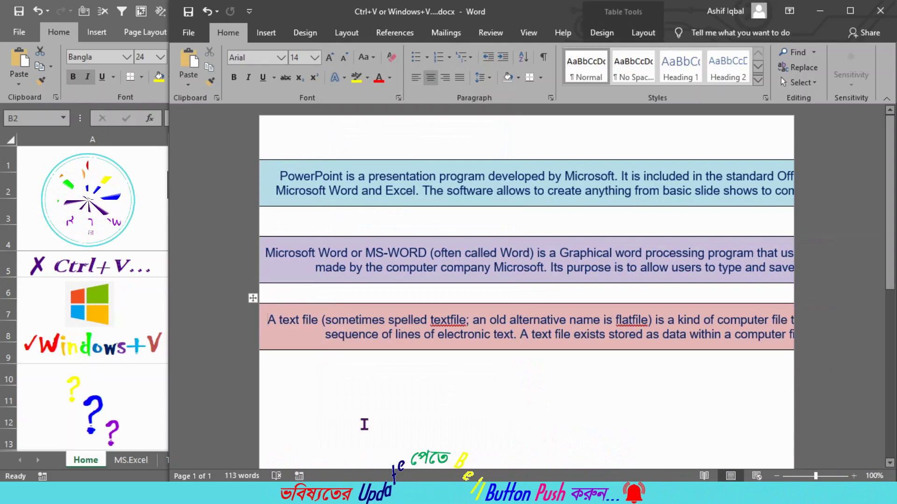
Add the Microsoft Excel description block at the bottom of the Word document.
click(338, 395)
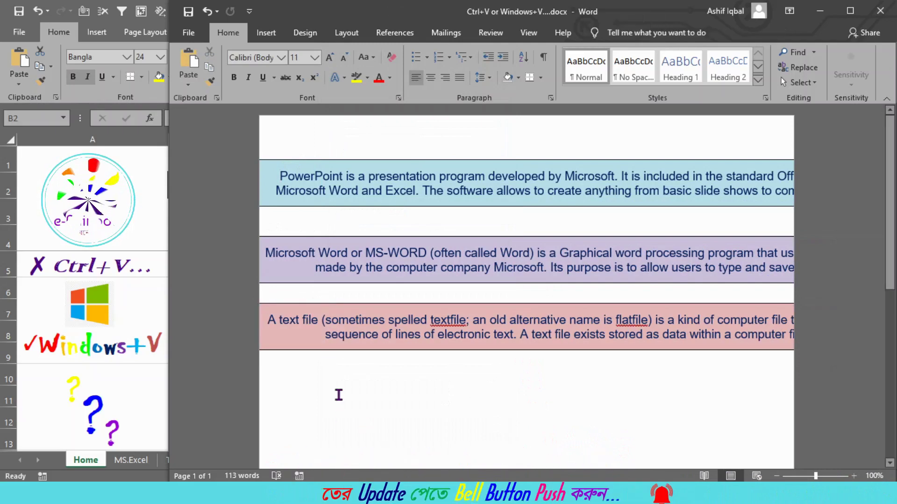
key(super+v)
click(355, 327)
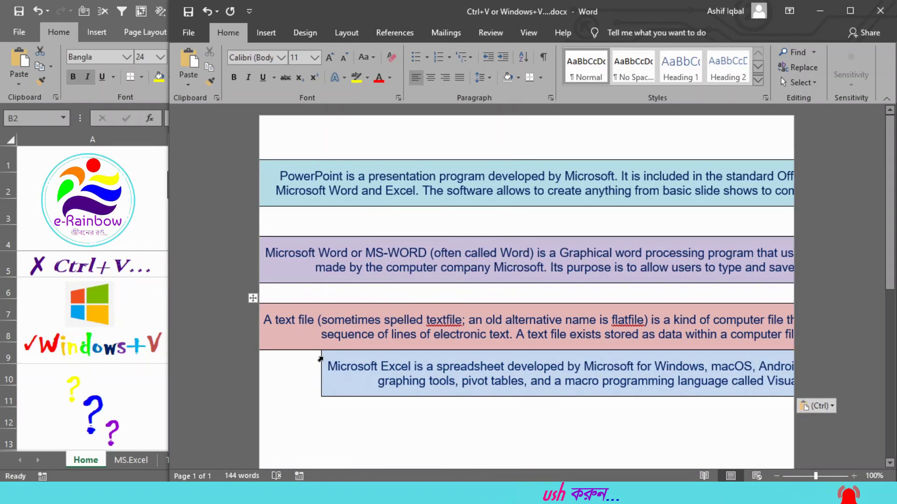
click(334, 371)
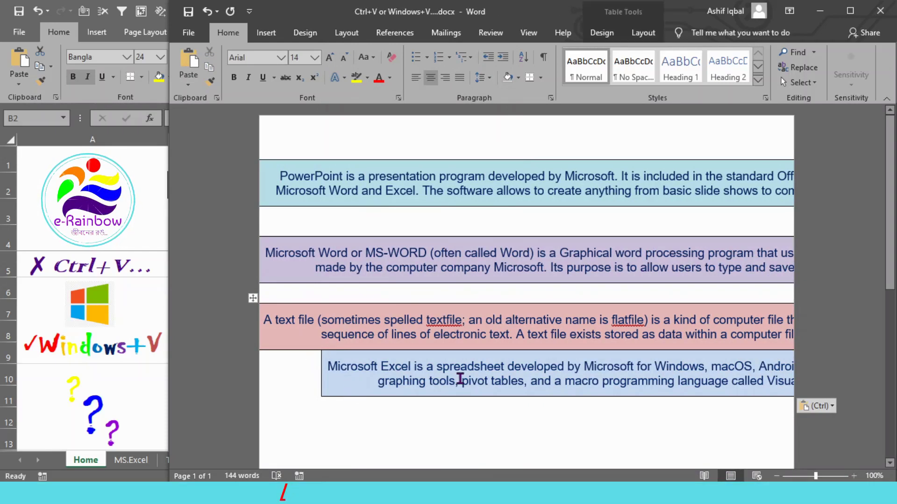
click(574, 476)
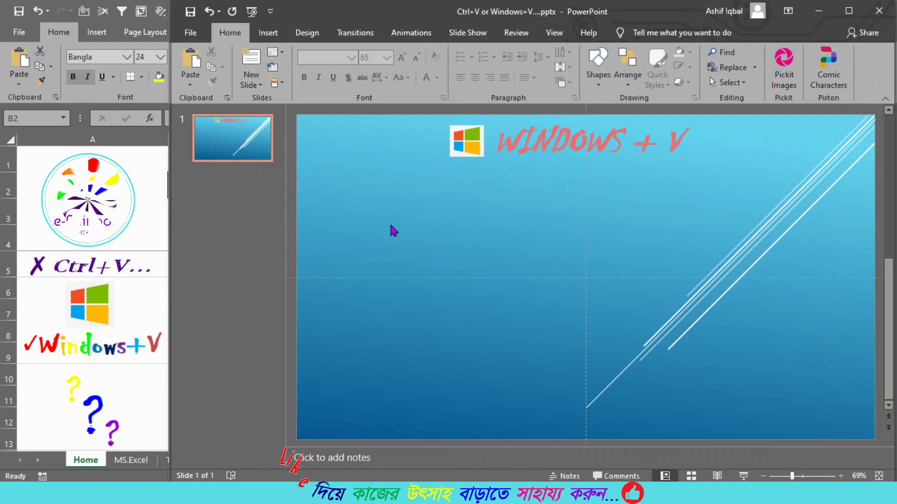
Paste the descriptions onto the WINDOWS + V slide from clipboard history, stacking the Excel box below the text file box.
key(super+v)
key(Return)
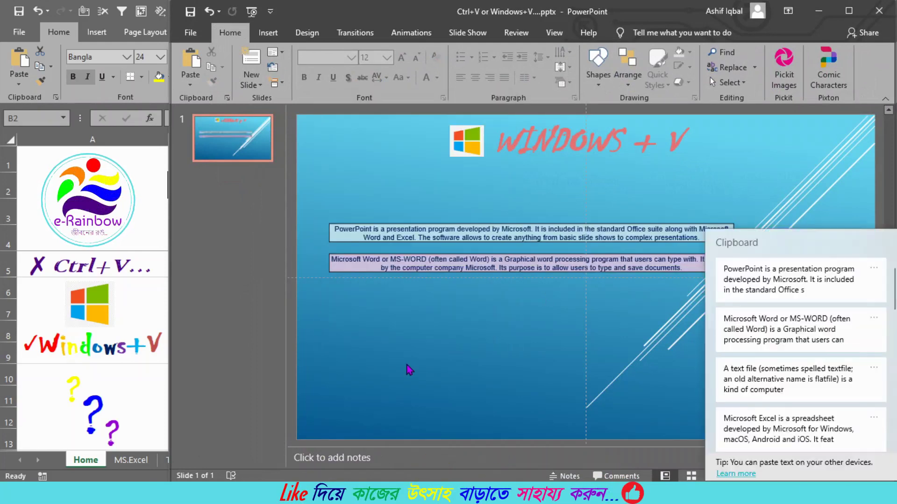
key(Down)
key(Down)
key(Return)
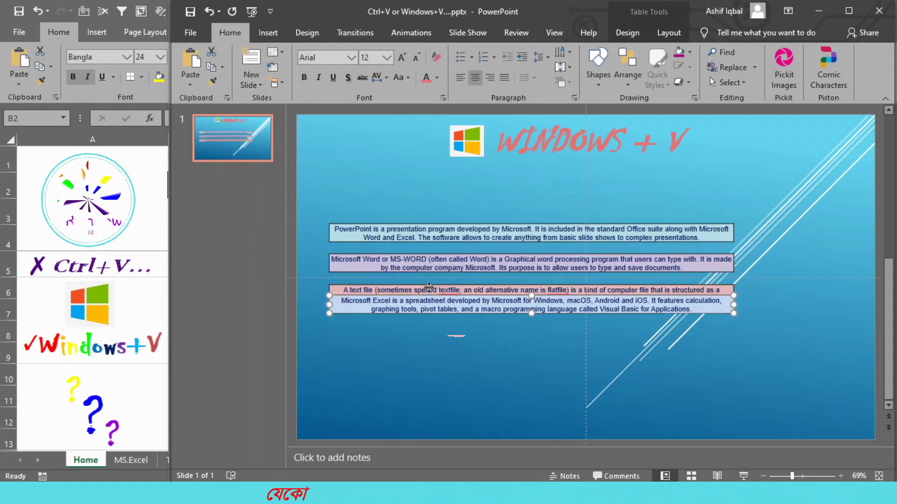
key(Down)
key(Down)
key(Down)
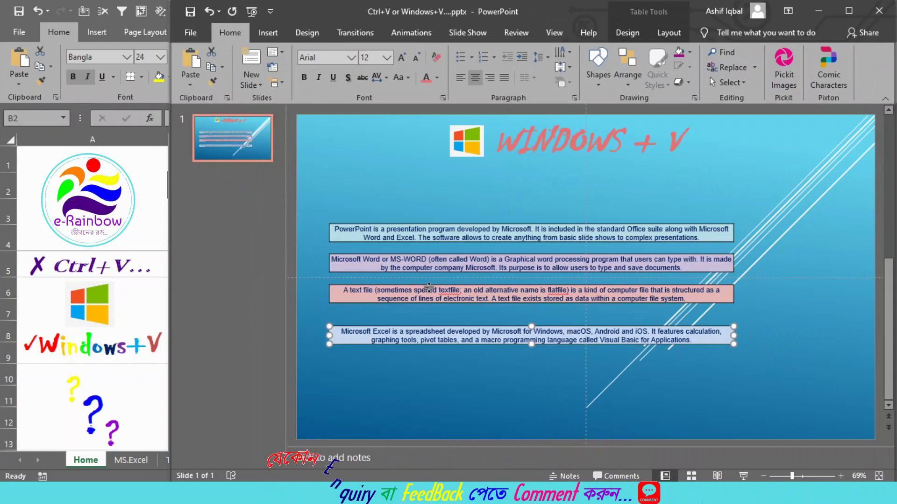
Resize the PowerPoint description box and adjust the Word and text file boxes on the slide.
click(532, 225)
drag(534, 225, 533, 179)
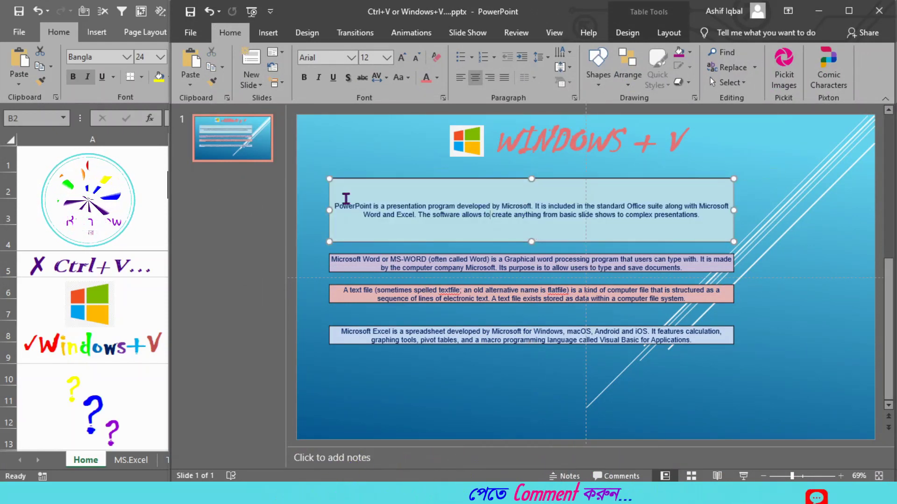
drag(533, 178, 532, 208)
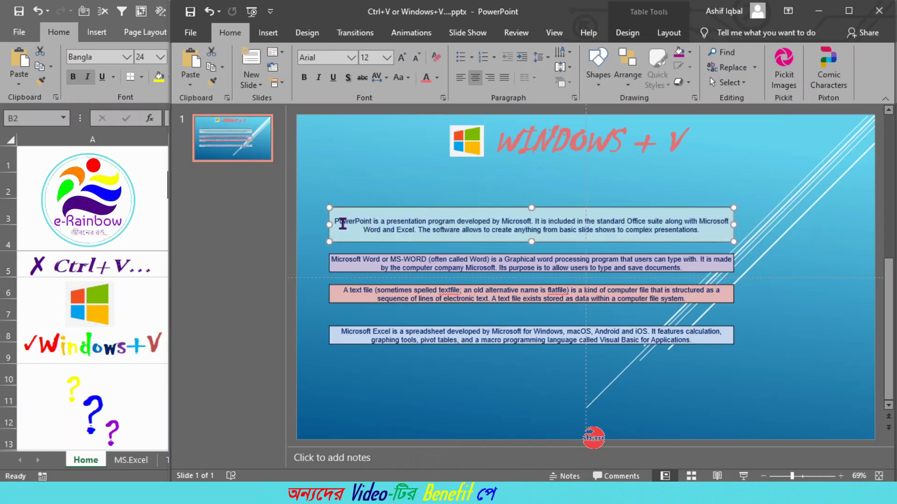
drag(443, 220, 649, 221)
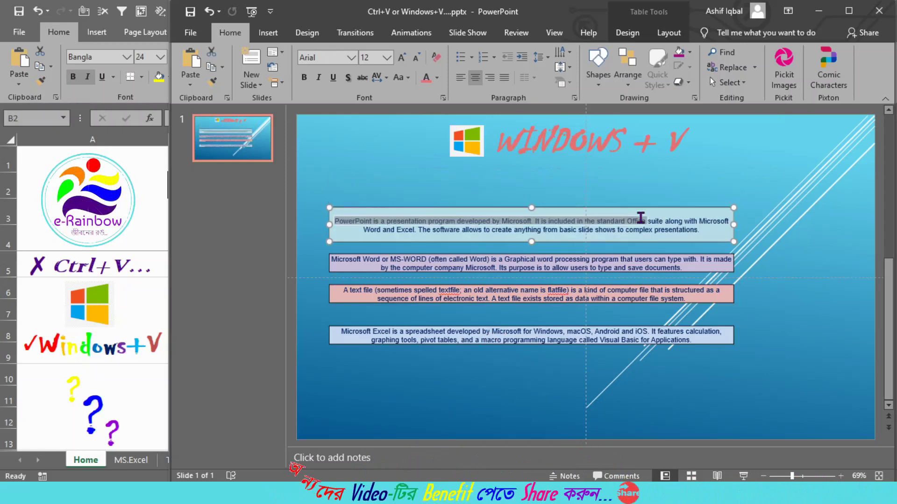
click(422, 264)
click(421, 296)
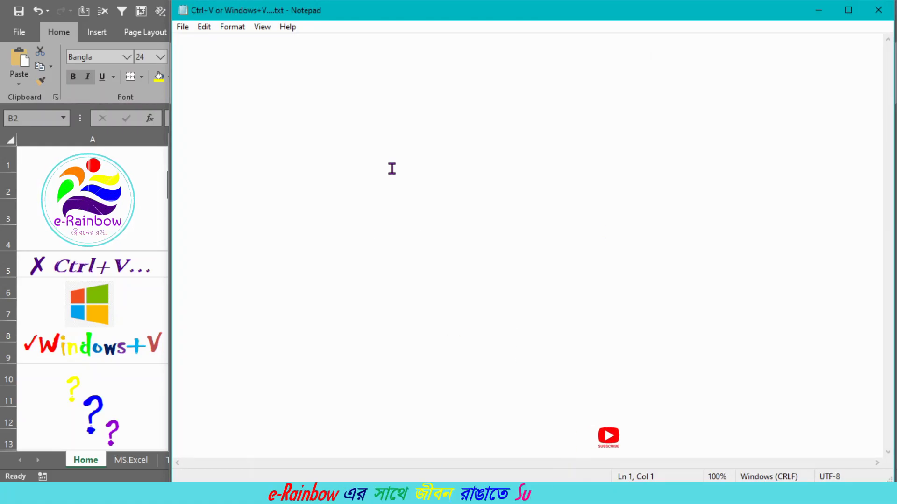
Paste the PowerPoint description and the rest from clipboard history into Notepad, one per line.
key(ctrl+v)
key(super+v)
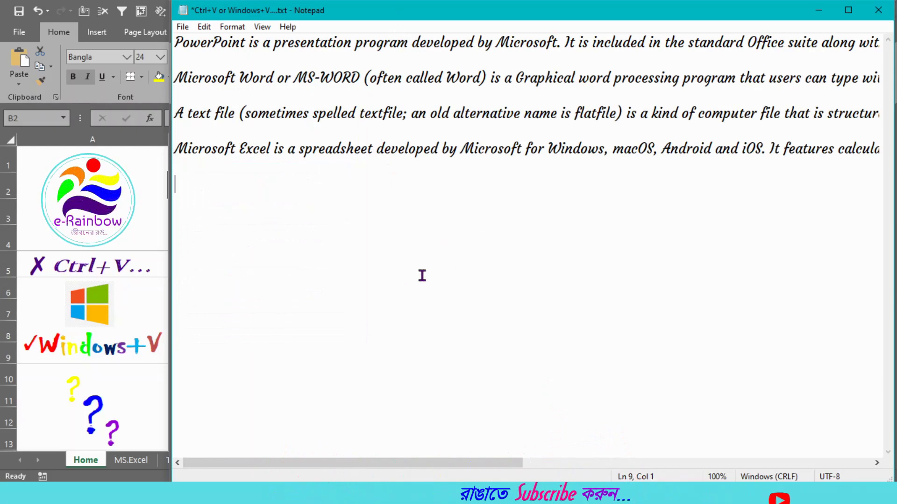
key(alt+Tab)
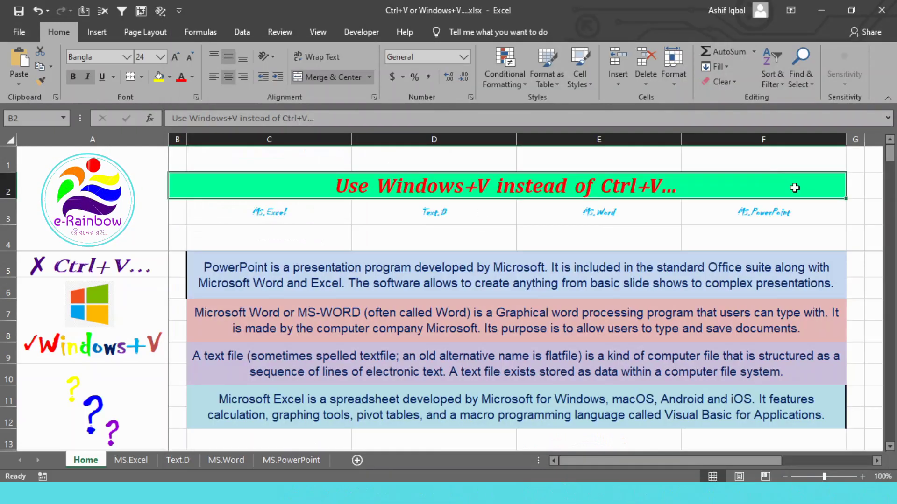